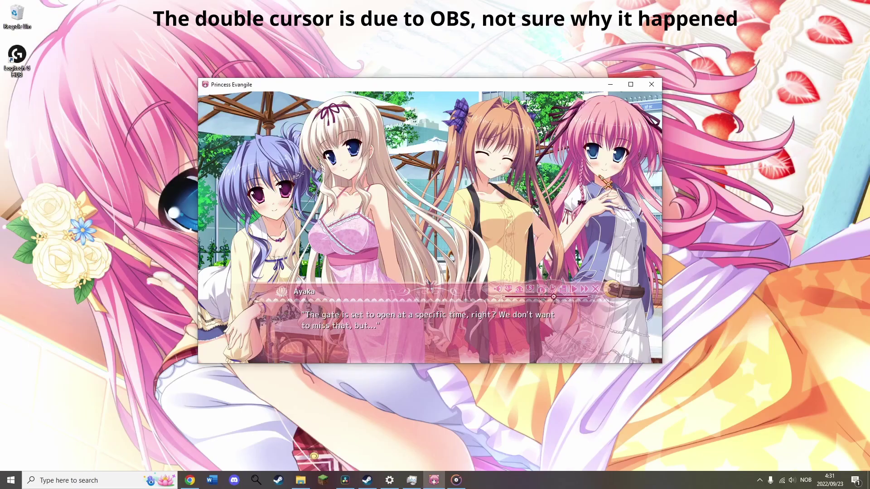
- Make Princess Evangile fill the whole screen and advance through Ayaka's conversation lines
key("alt+Return")
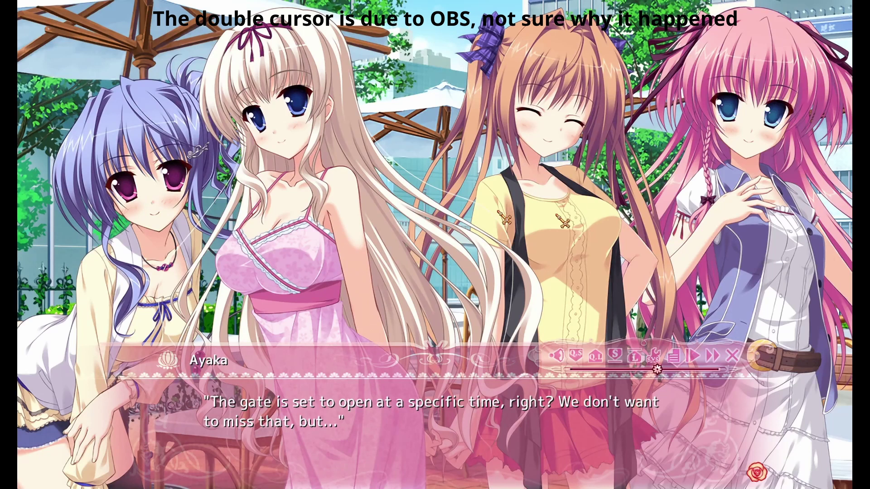
left_click(500, 212)
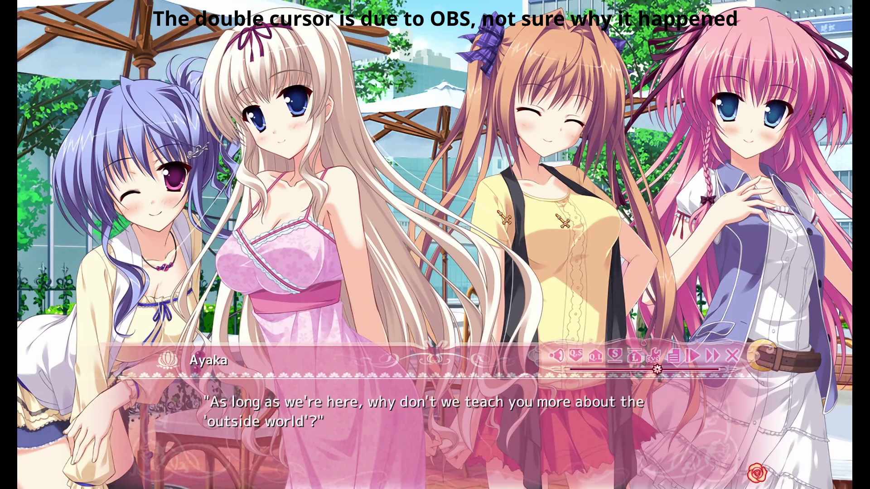
left_click(499, 212)
left_click(499, 212)
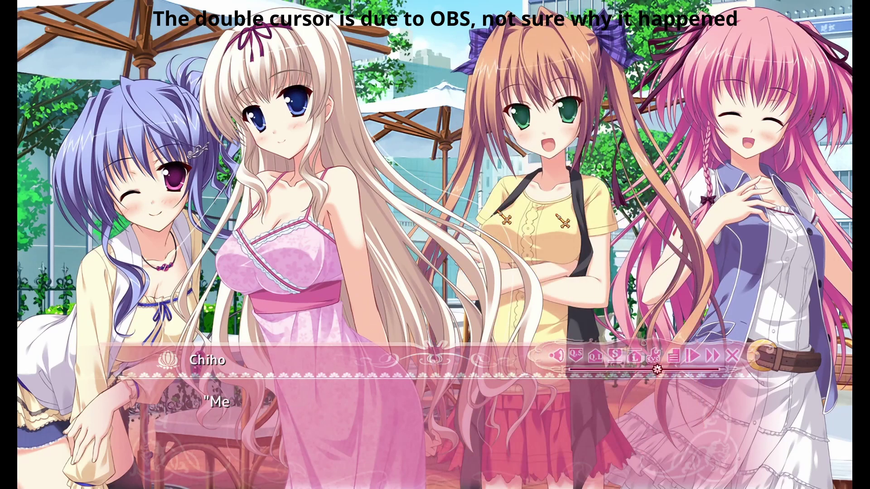
left_click(499, 212)
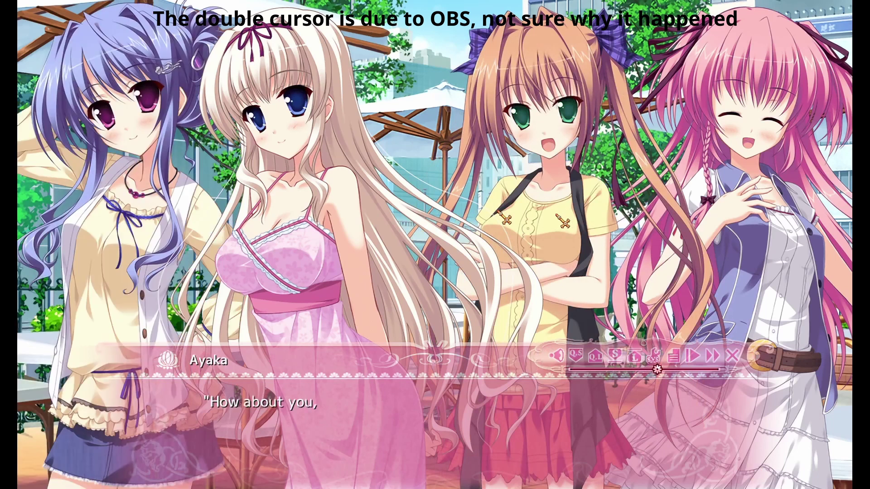
left_click(499, 212)
left_click(500, 212)
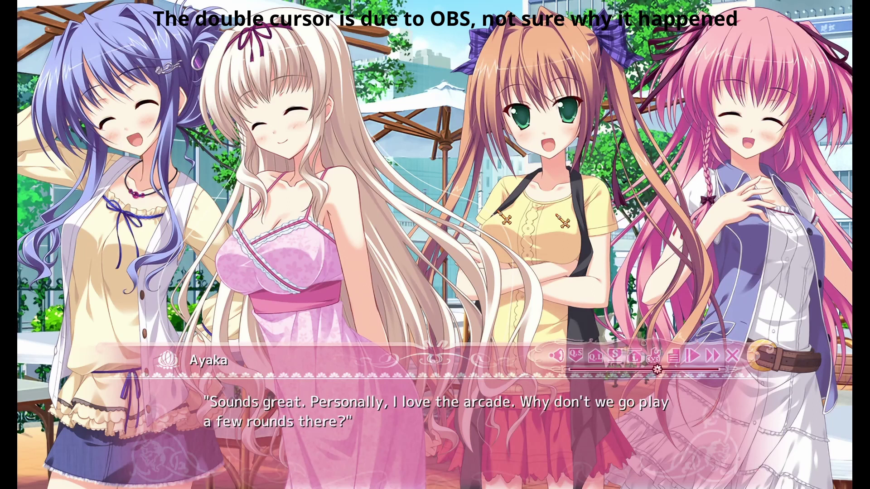
left_click(499, 212)
- Advance the next scene's dialogue and narration until the arcade scene begins
left_click(496, 212)
left_click(494, 211)
left_click(495, 212)
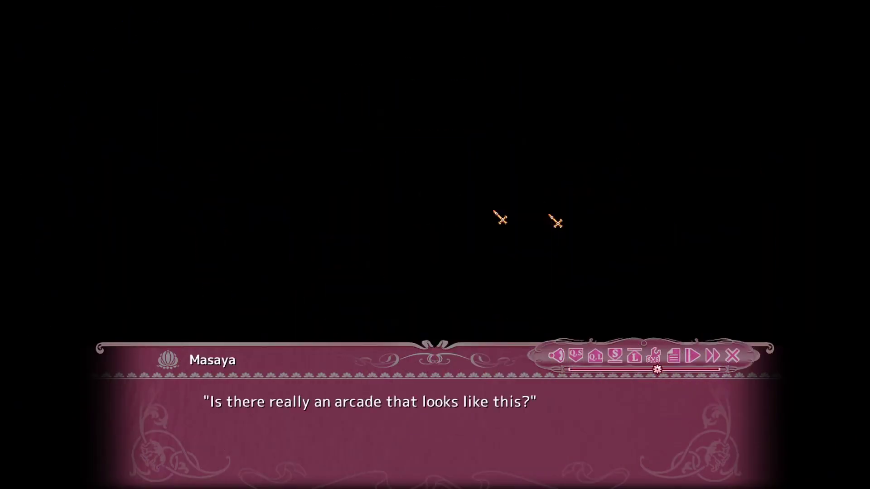
left_click(495, 212)
left_click(494, 212)
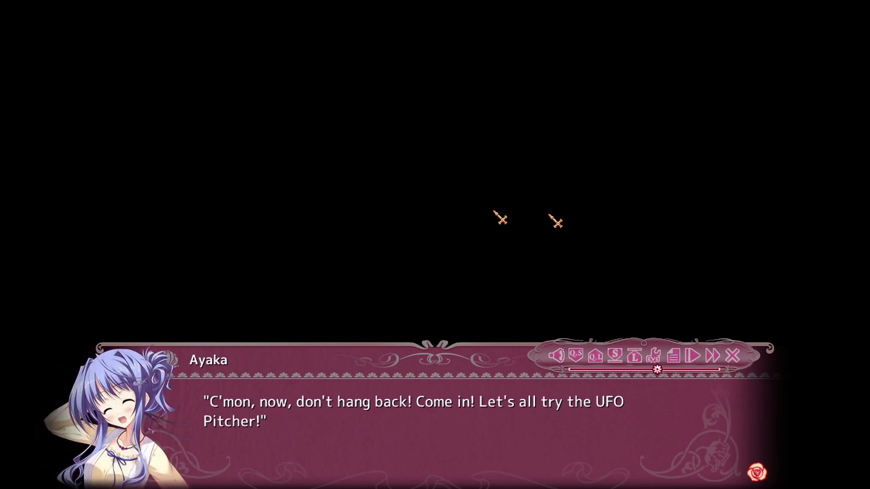
left_click(494, 212)
left_click(494, 212)
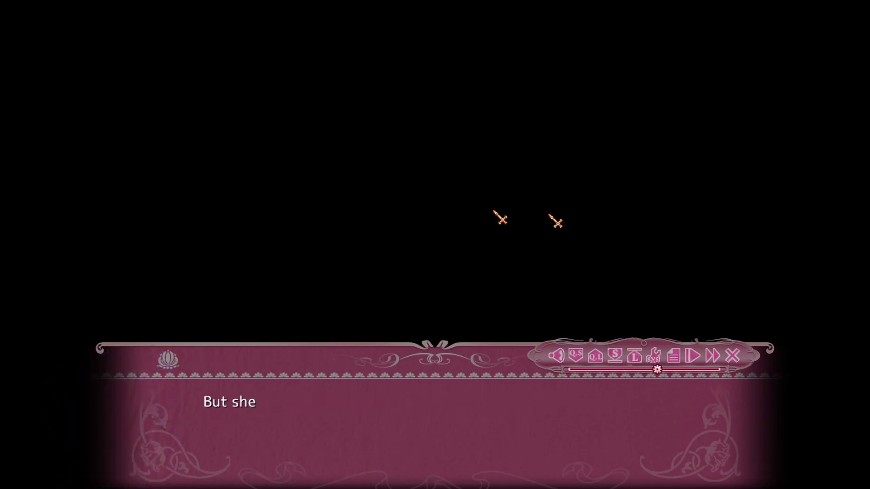
left_click(495, 212)
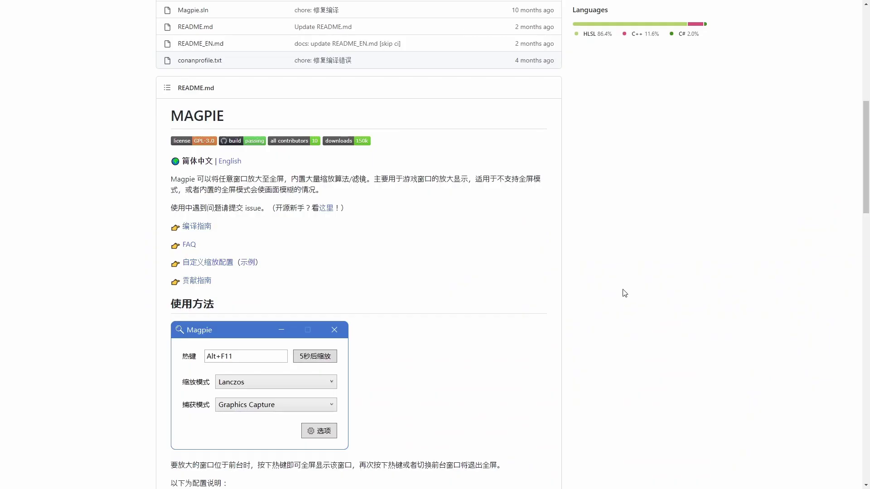
- Switch Magpie's GitHub README to English and scroll through it
scroll(591, 285, "down", 1)
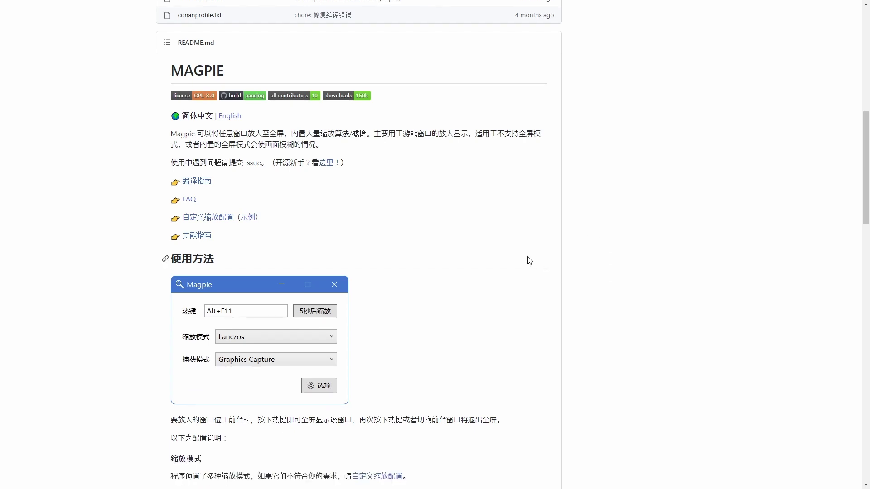
left_click(225, 117)
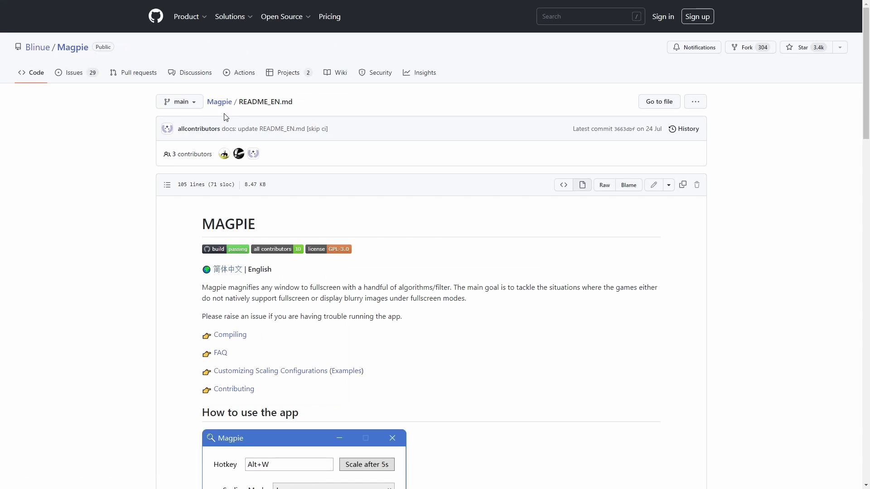
scroll(247, 207, "down", 5)
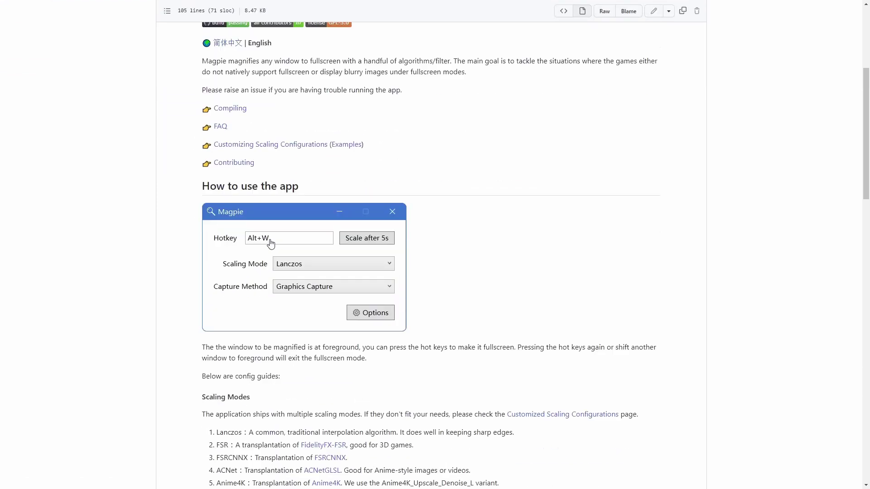
scroll(272, 247, "down", 8)
scroll(272, 272, "down", 3)
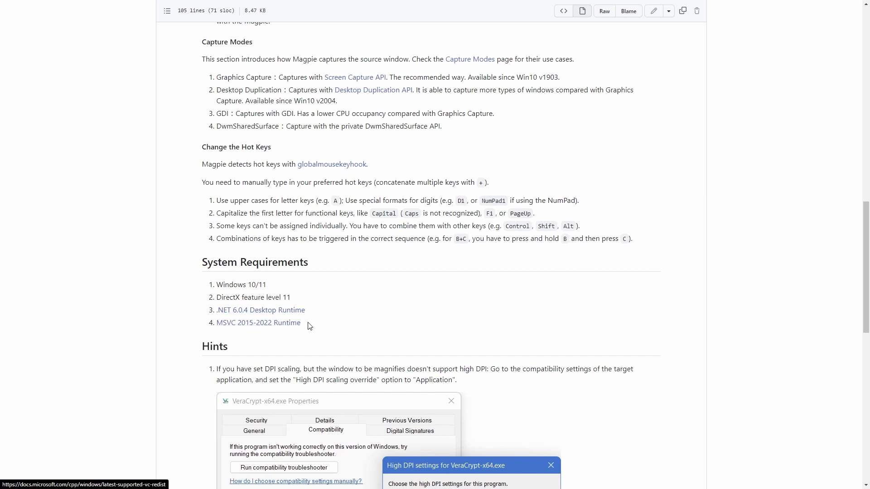
scroll(290, 327, "up", 13)
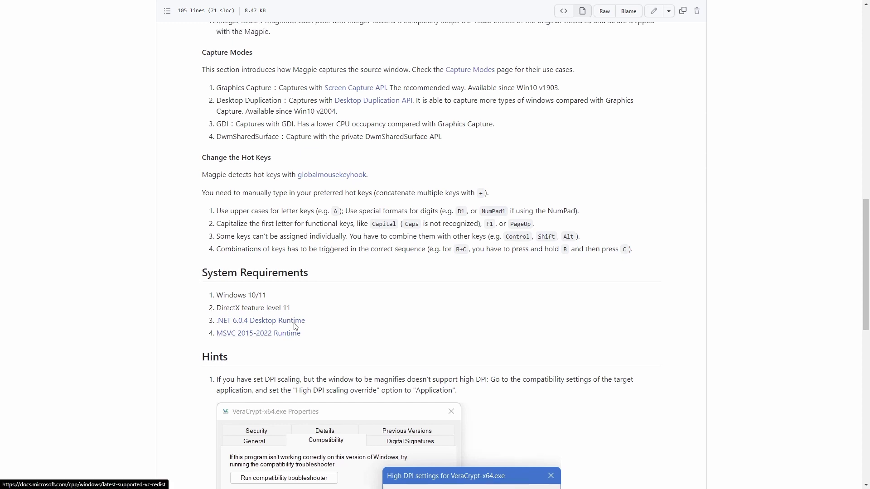
scroll(453, 326, "up", 5)
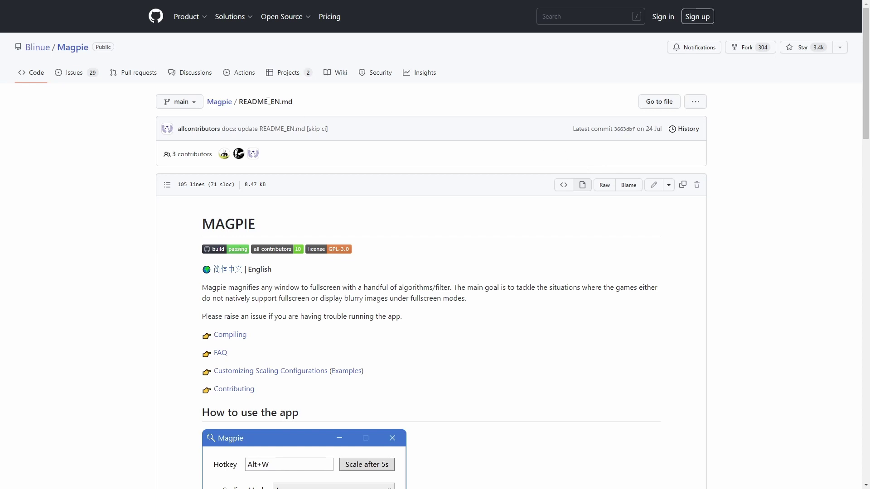
- Return to the Magpie repository, open the v0.9.1 release, and select all files in the archive
left_click(226, 105)
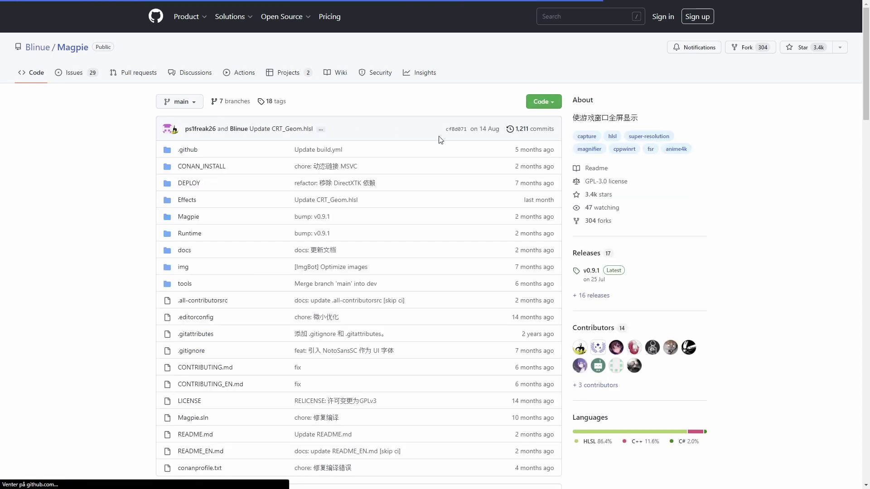
left_click(596, 273)
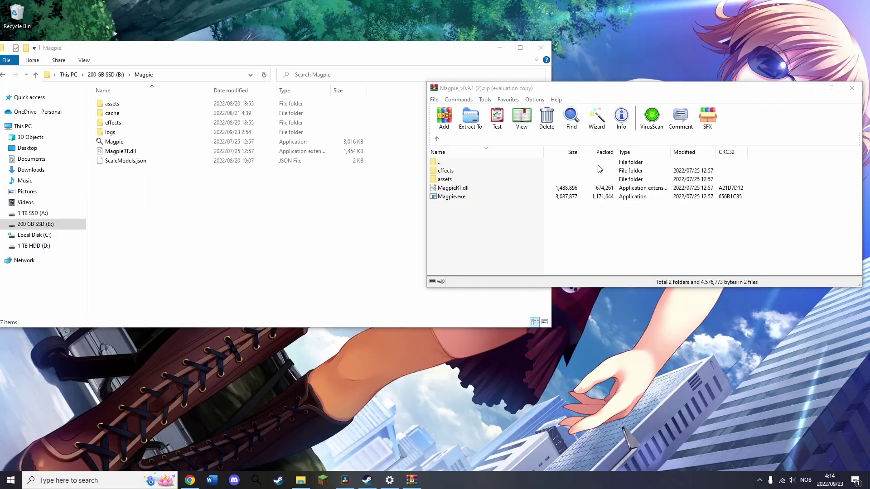
left_click_drag(462, 221, 237, 204)
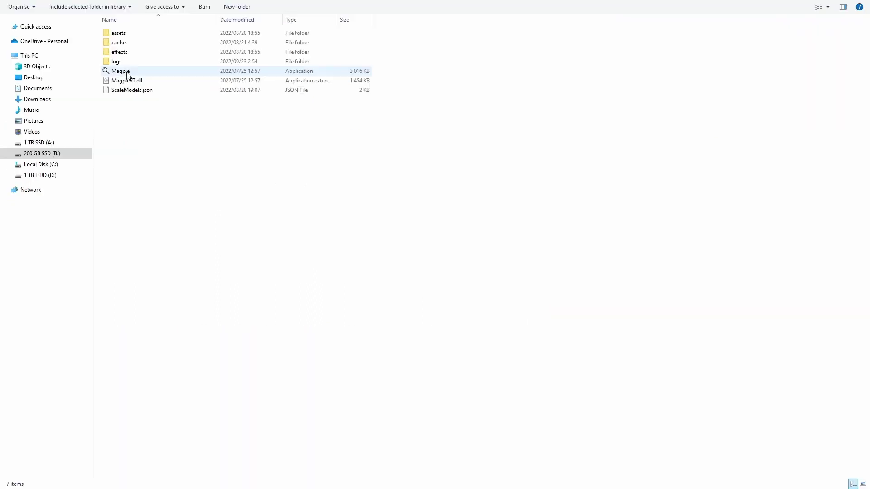
- Launch Magpie.exe and confirm the Alt+F11 hotkey, Anime4K scaling and Graphics Capture capture method
double_click(130, 73)
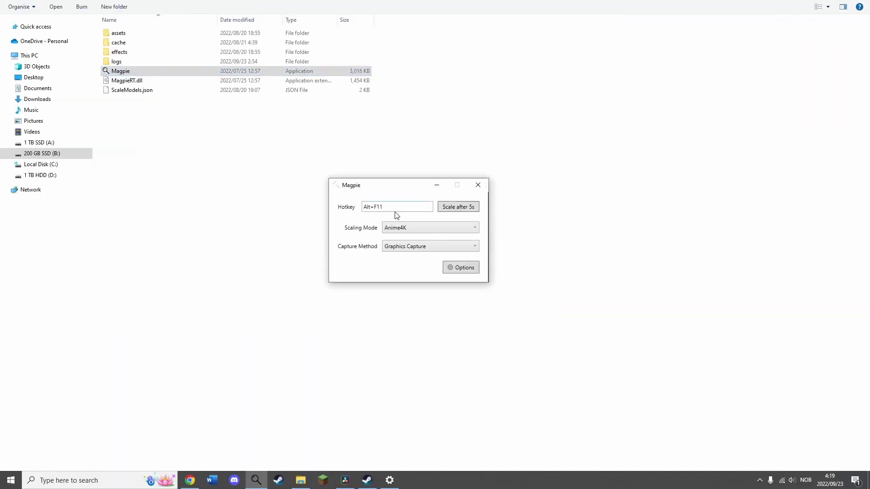
left_click_drag(386, 207, 359, 212)
left_click(403, 229)
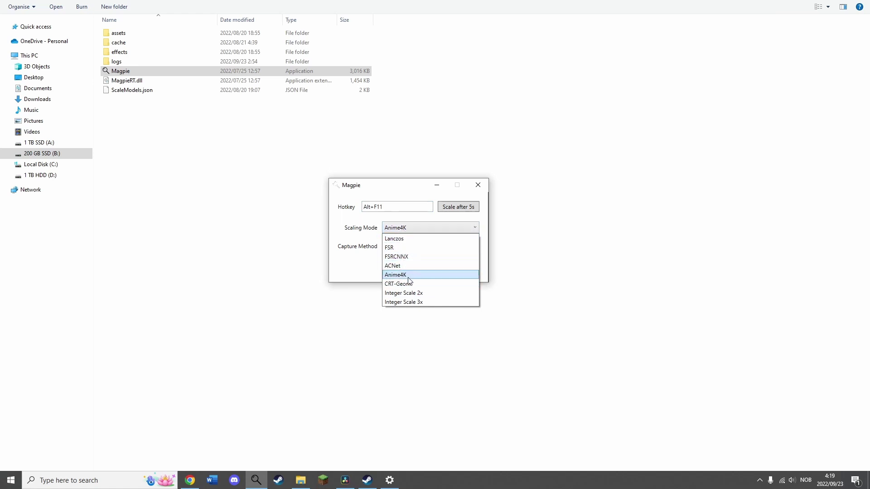
left_click(366, 245)
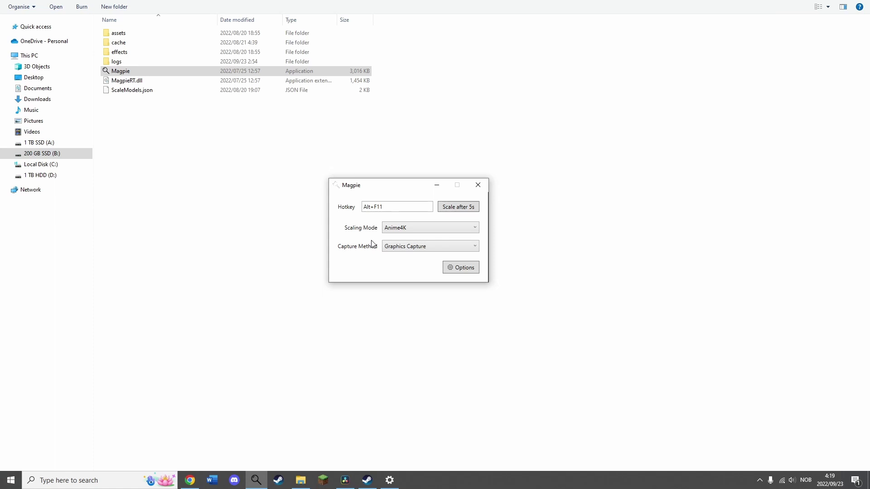
left_click(404, 248)
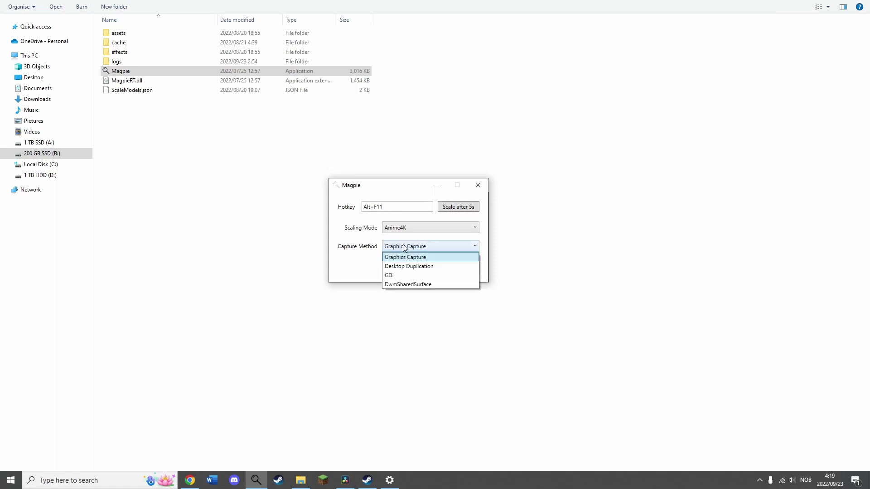
left_click(405, 247)
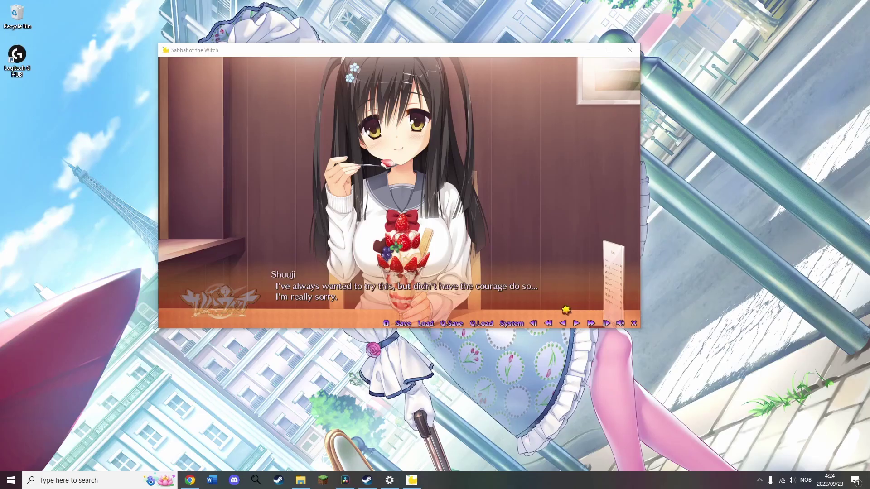
- Upscale the Sabbat of the Witch window fullscreen with Alt+F11 and advance to Touko's parfait line
left_click(565, 51)
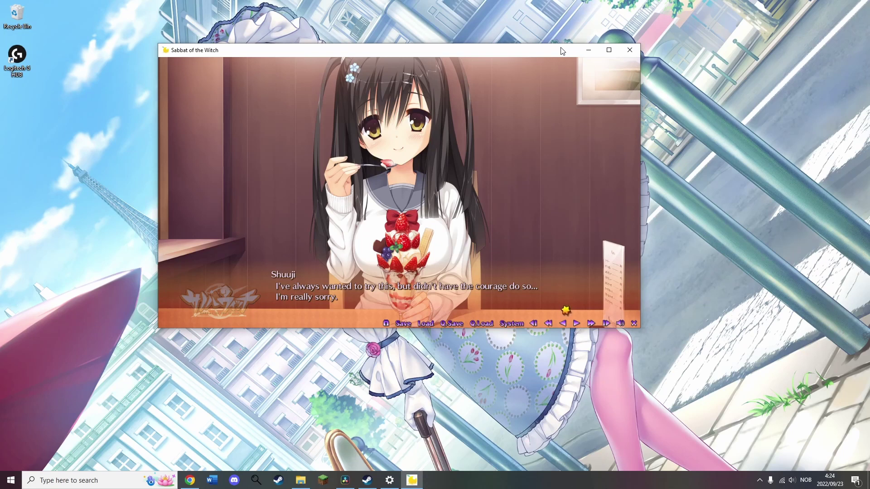
key("alt+F11")
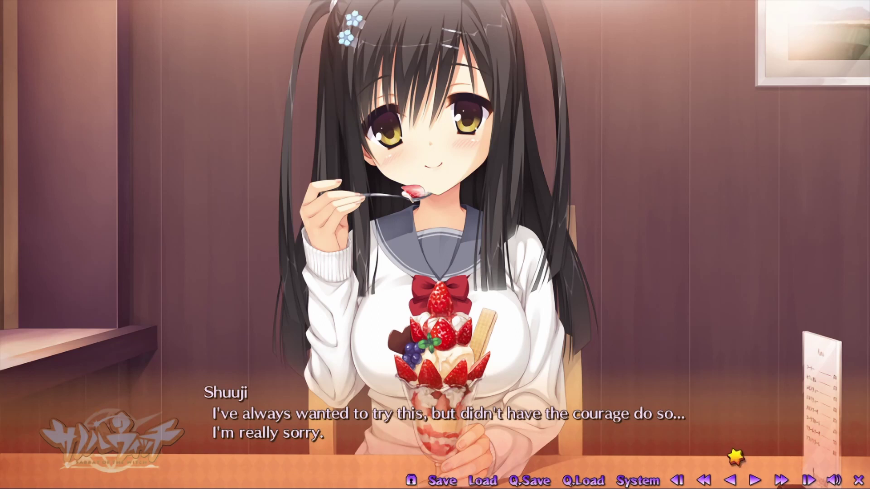
left_click(566, 233)
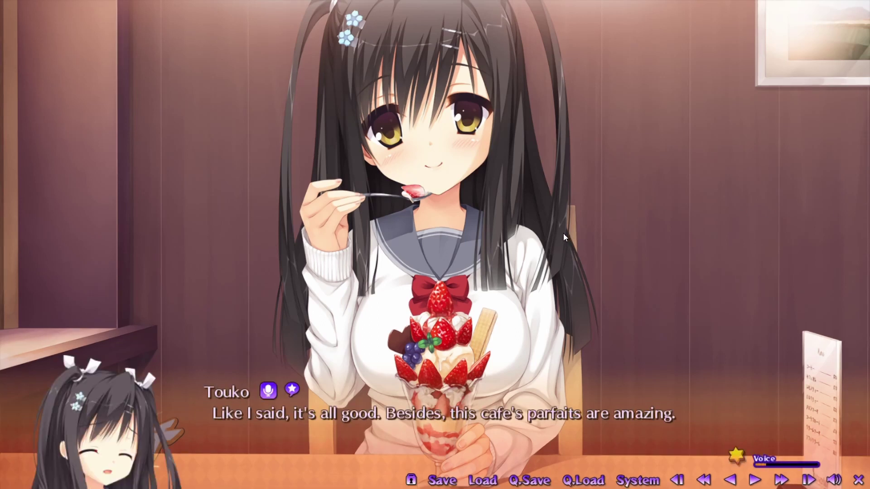